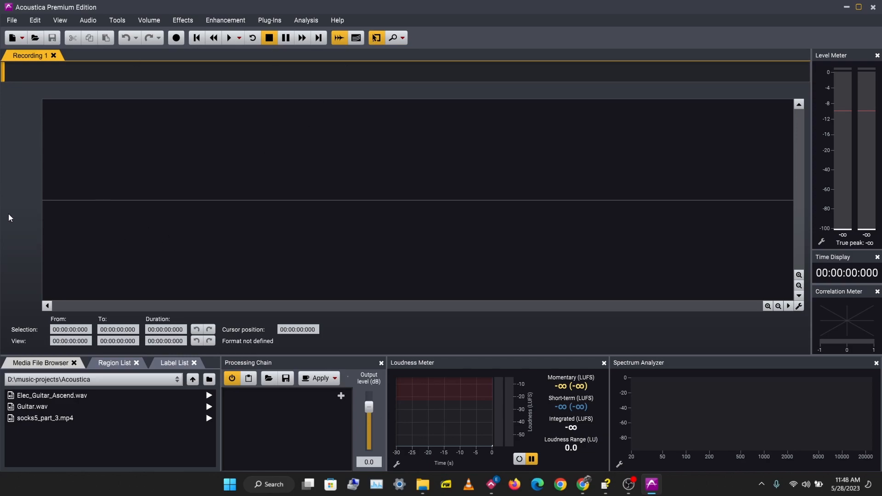
Check the audio device settings in Preferences and close them without changes.
click(35, 20)
click(68, 256)
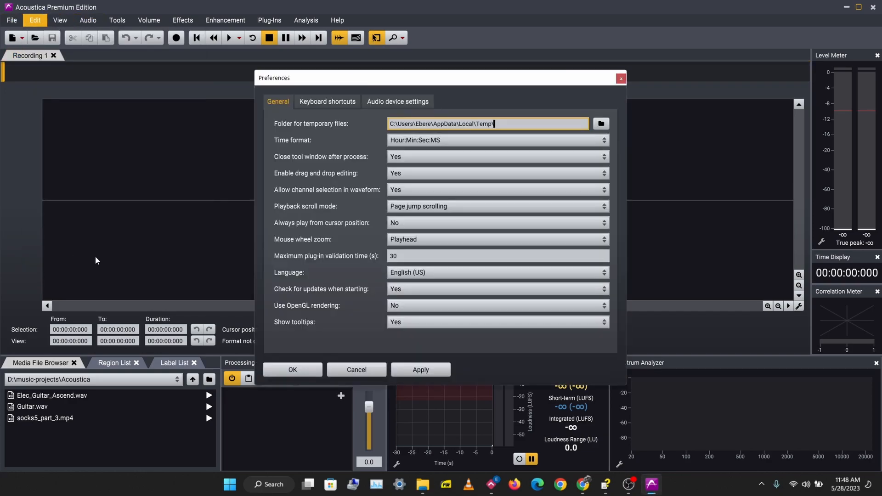
click(389, 104)
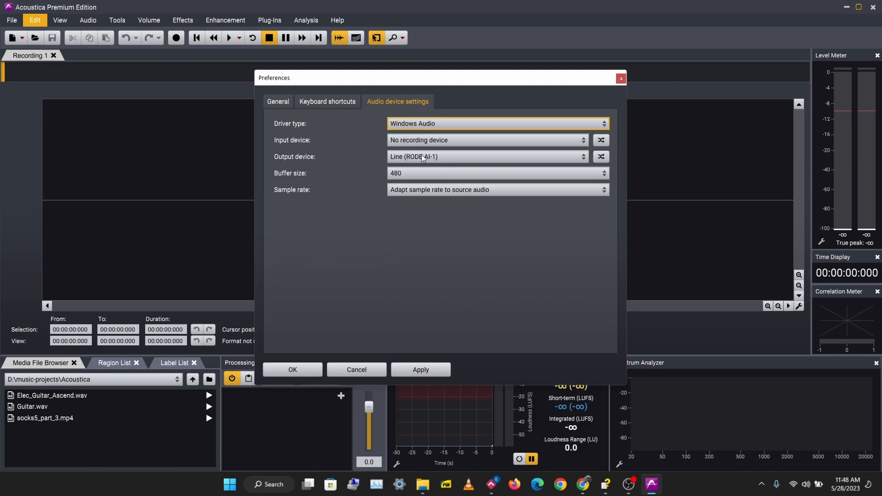
click(620, 79)
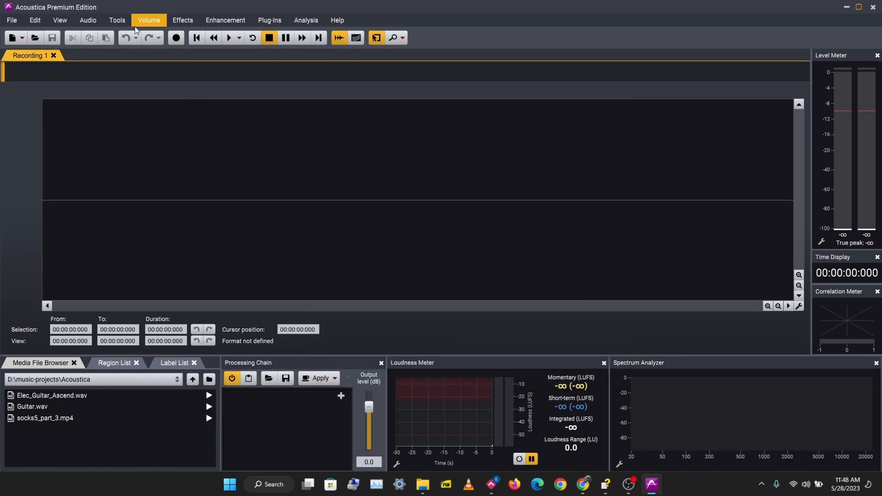
Start a new recording with sample rate 44100 and 2 (stereo) channels confirmed.
click(95, 21)
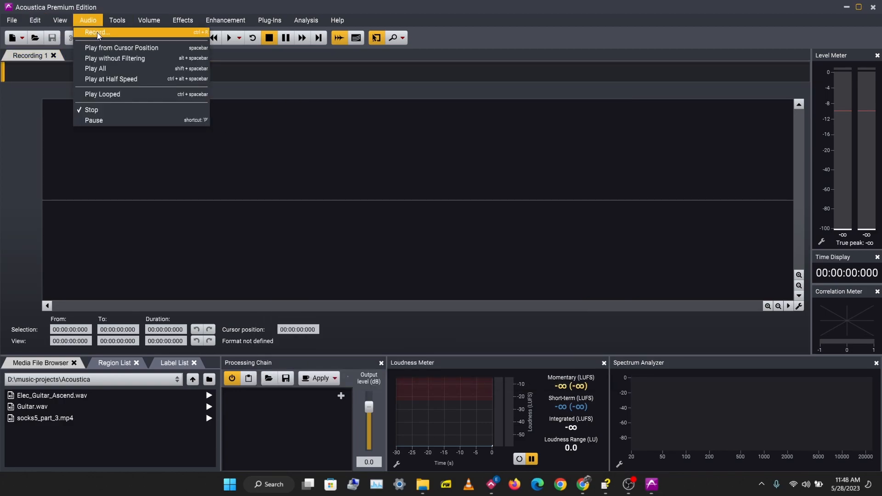
click(98, 32)
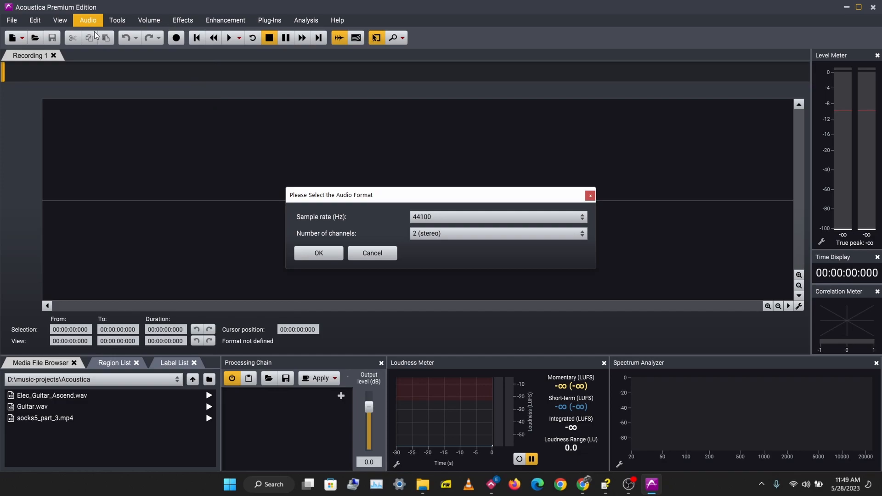
drag(371, 196, 314, 139)
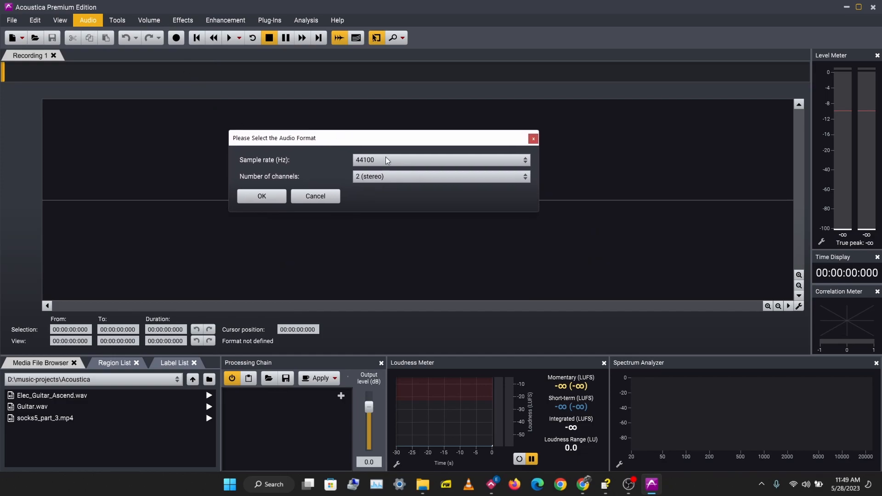
click(524, 162)
click(317, 162)
click(523, 176)
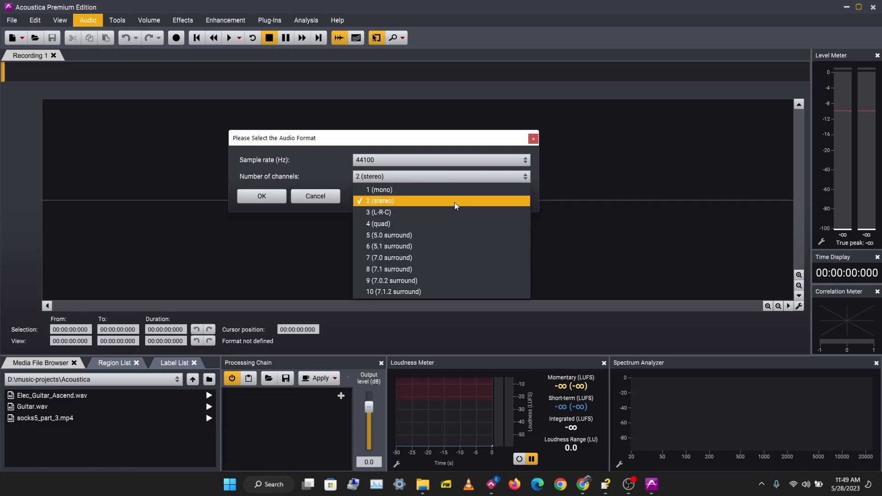
click(316, 174)
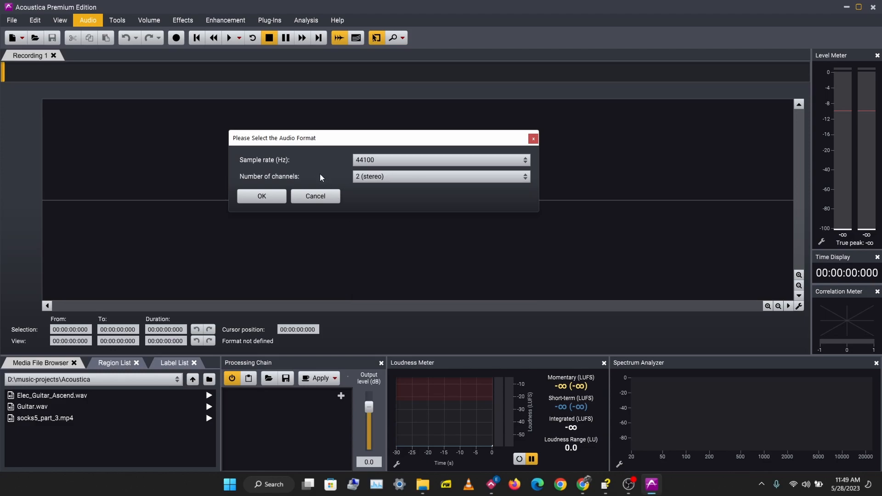
click(271, 195)
mouse_move(432, 123)
mouse_down()
mouse_move(363, 115)
mouse_move(365, 136)
mouse_move(373, 123)
mouse_move(417, 131)
mouse_up()
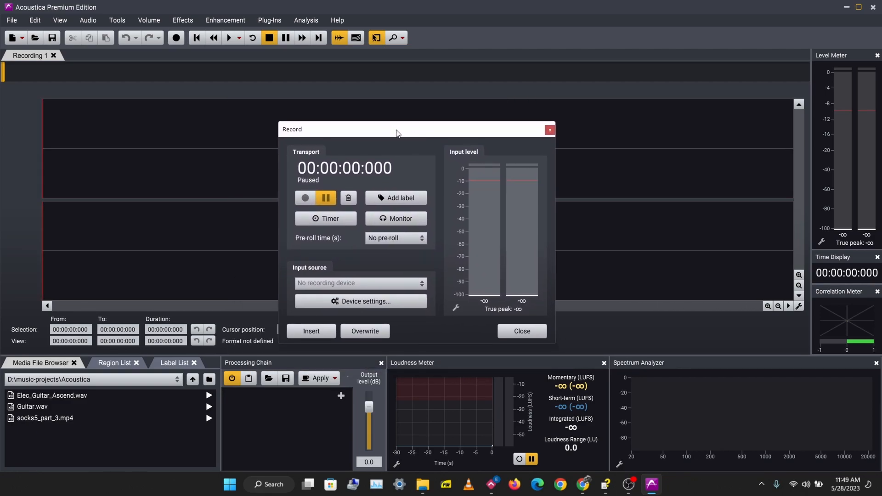
Review the Timer settings, close them unchanged, and list the input sources (Line, Microphone).
drag(397, 133, 405, 106)
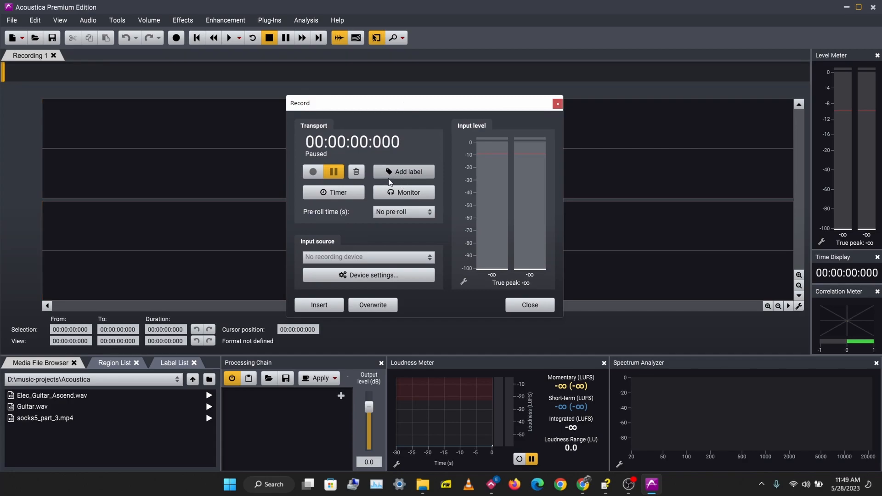
click(340, 196)
drag(370, 125, 343, 120)
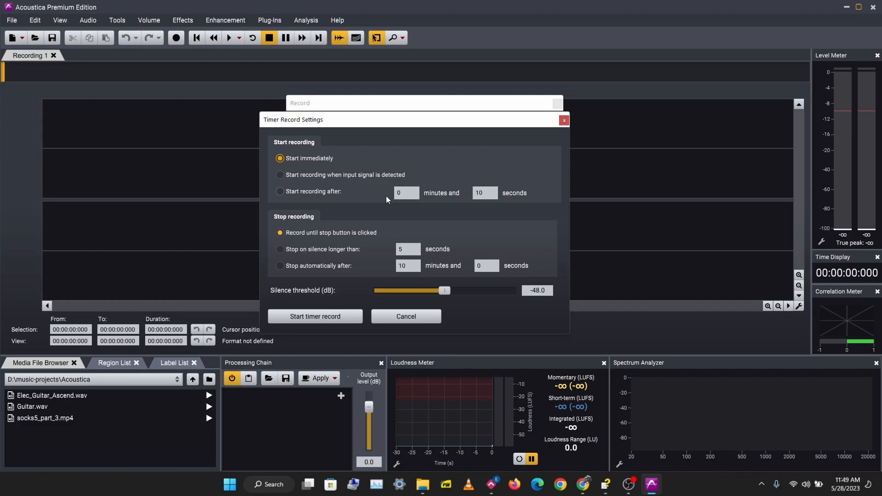
click(399, 319)
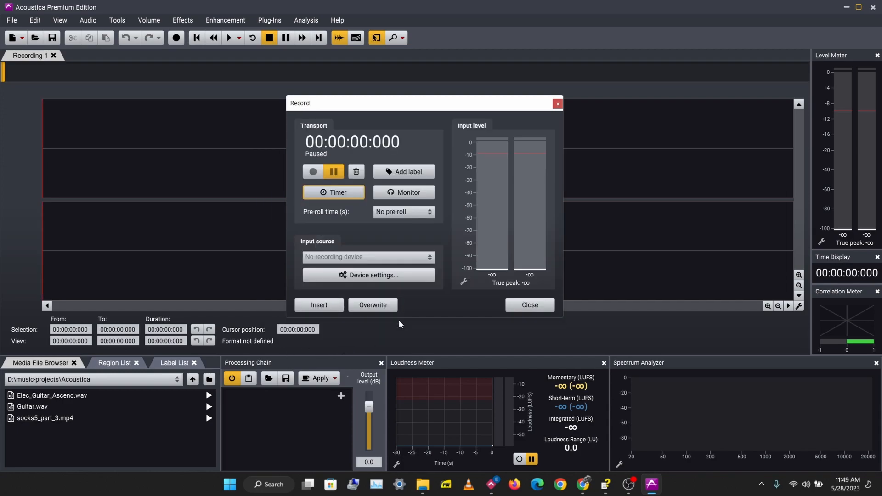
click(397, 193)
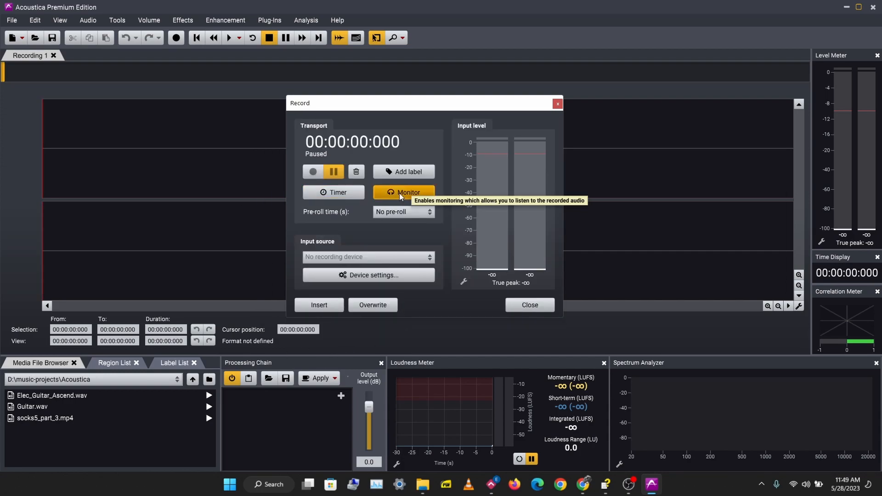
click(362, 259)
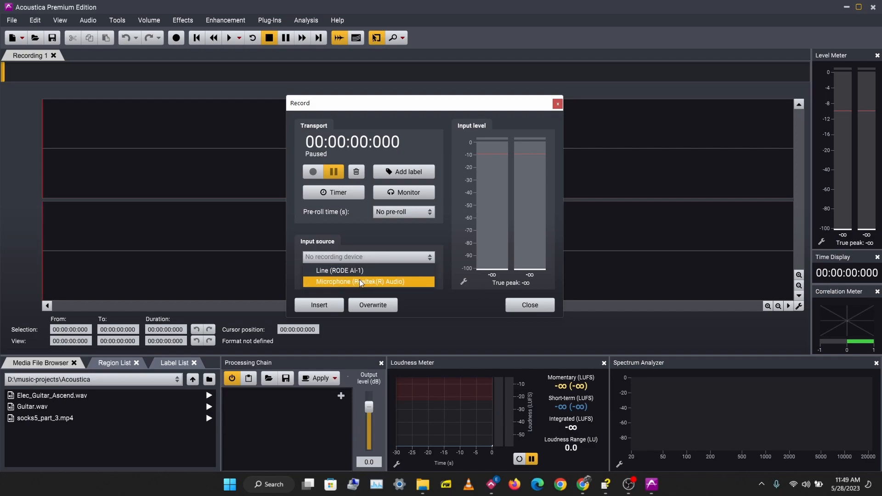
Use Microphone (Realtek(R) Audio) with monitoring on, add label A, and keep No pre-roll.
click(357, 282)
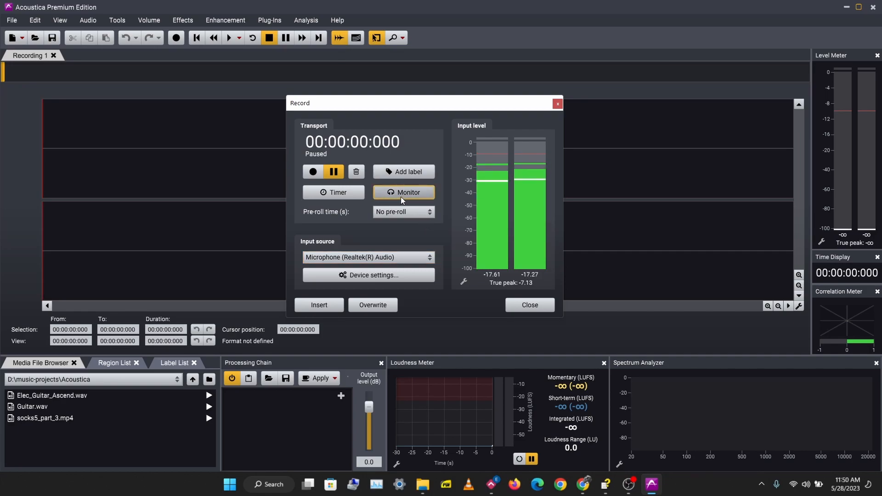
click(401, 197)
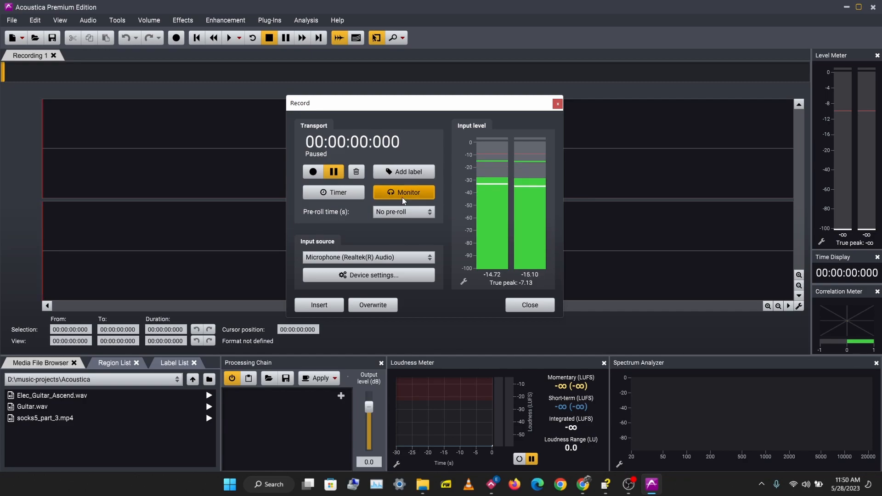
click(406, 170)
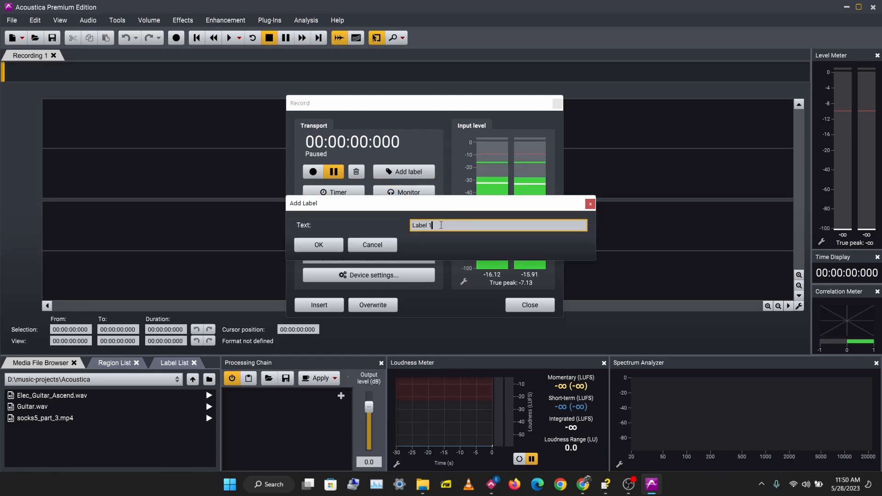
key(BackSpace)
text(A)
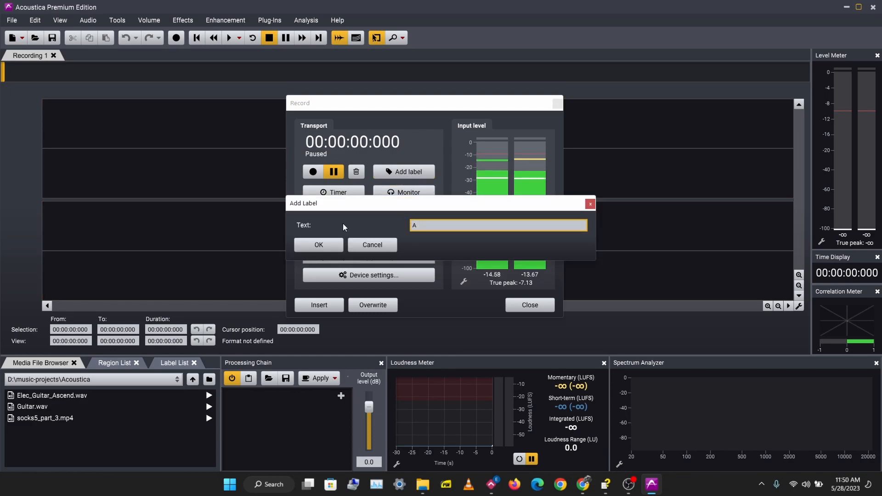
click(320, 244)
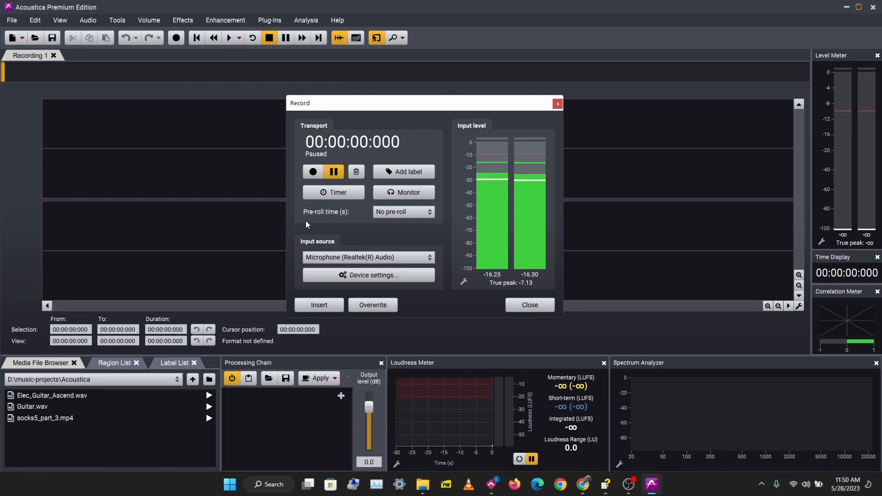
click(425, 213)
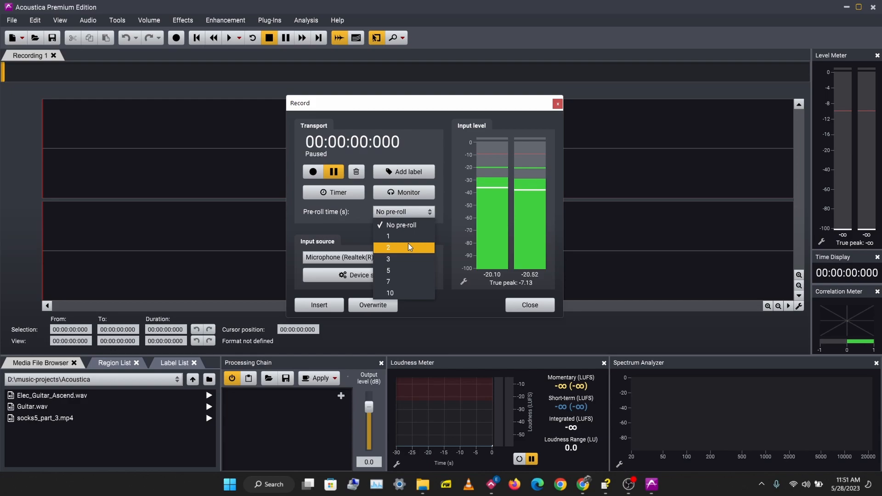
click(380, 225)
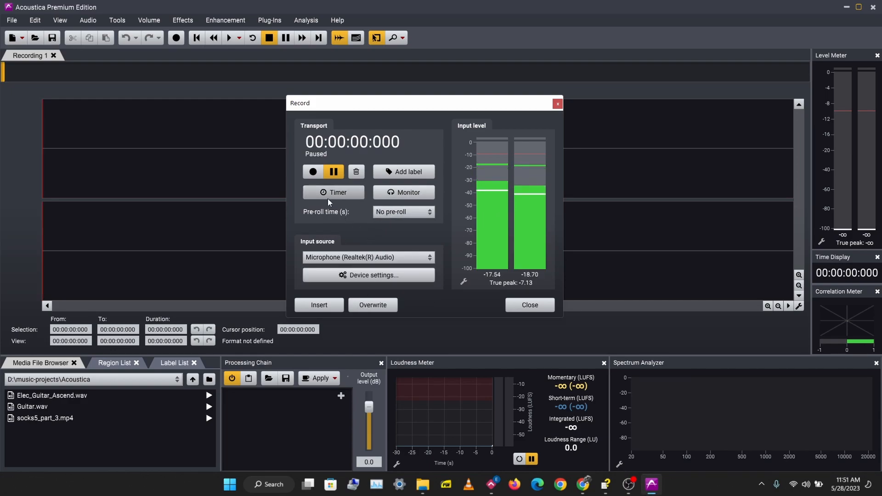
Record the microphone take, adding label B mid-recording, then pause and insert it into Recording 1.
click(313, 171)
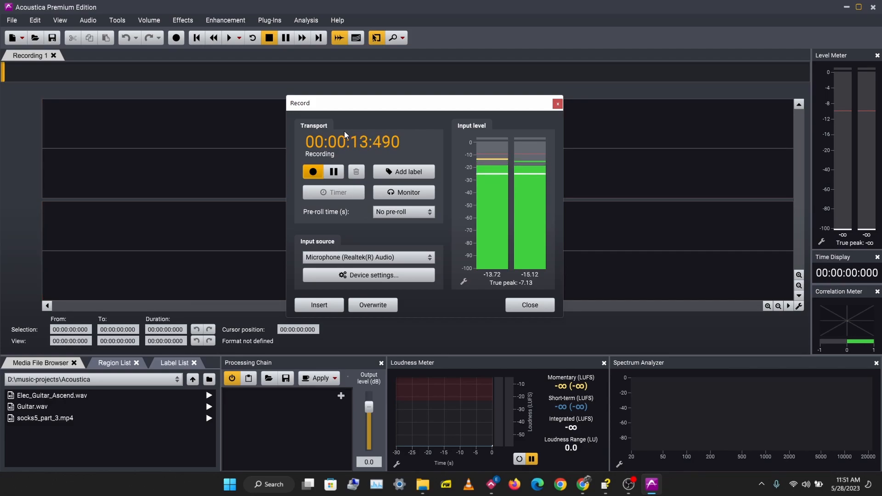
click(407, 170)
drag(430, 225, 406, 224)
text(2)
key(BackSpace)
text(B)
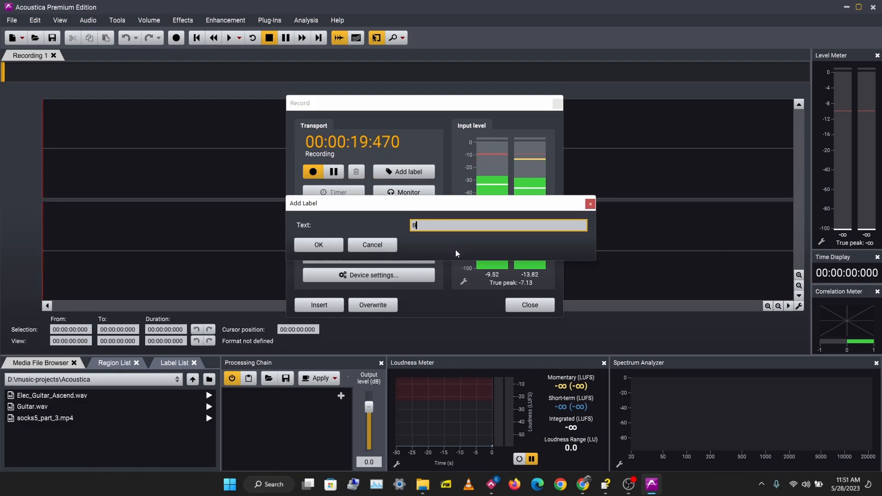
click(327, 246)
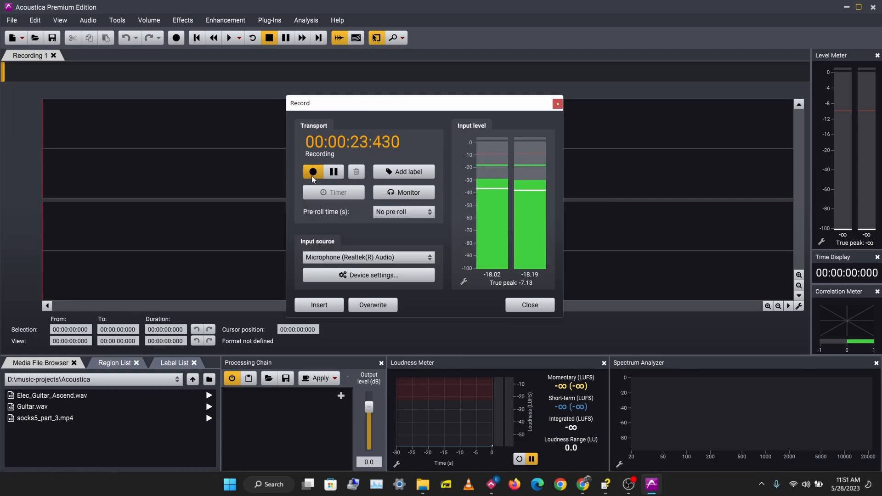
click(335, 173)
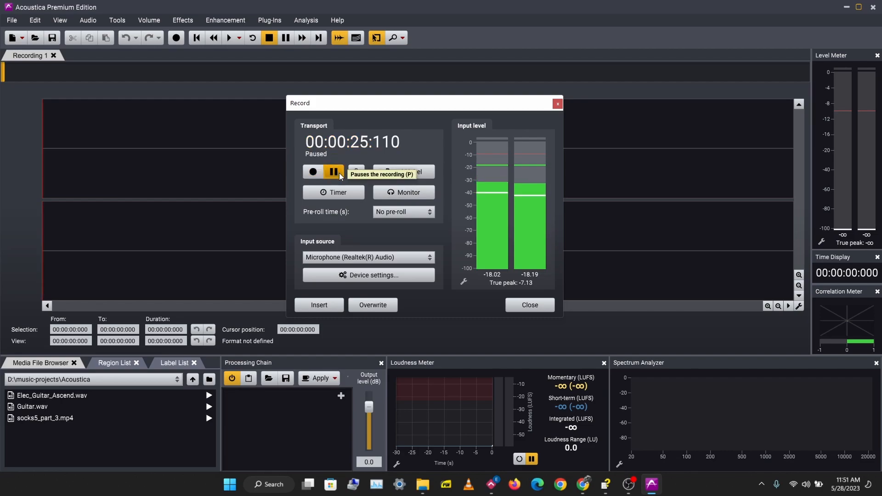
click(332, 304)
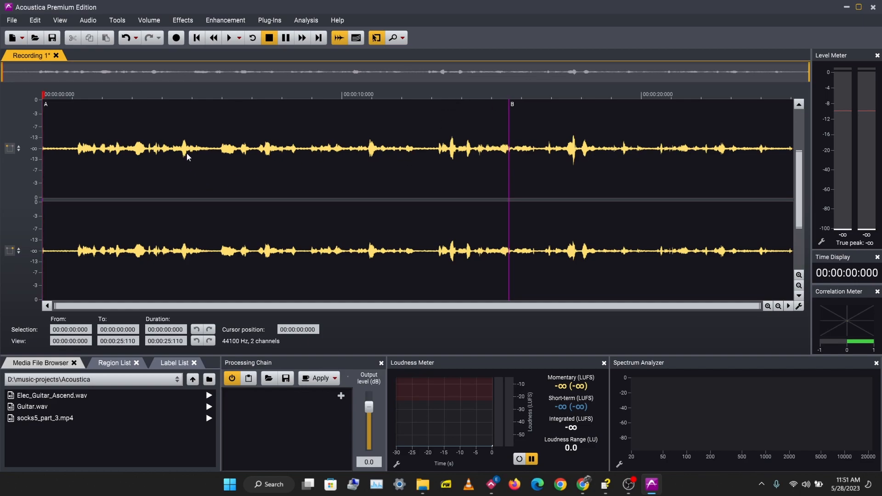
Play back the take, jump to about 16 s, stop, and select 15.346–23.762 s around label B.
key(space)
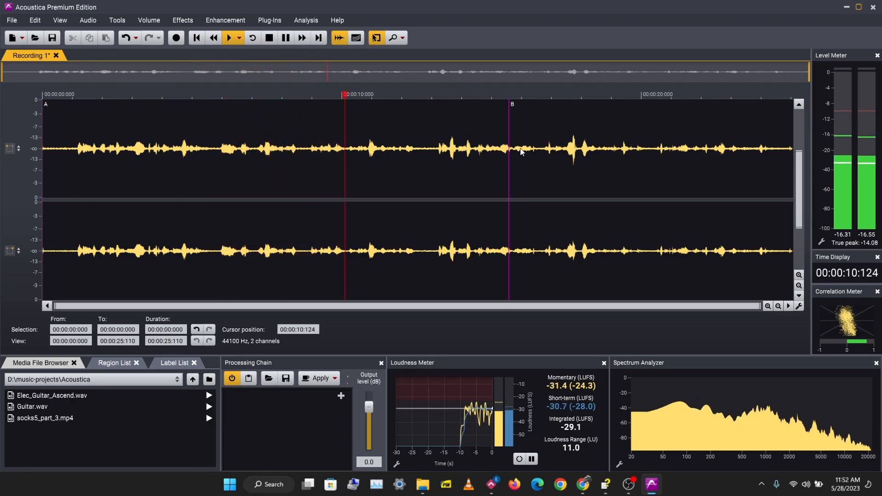
click(533, 96)
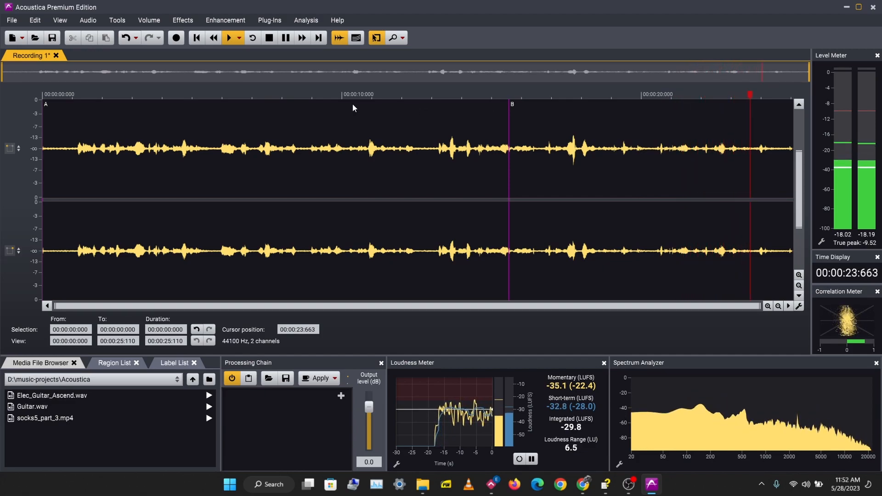
key(space)
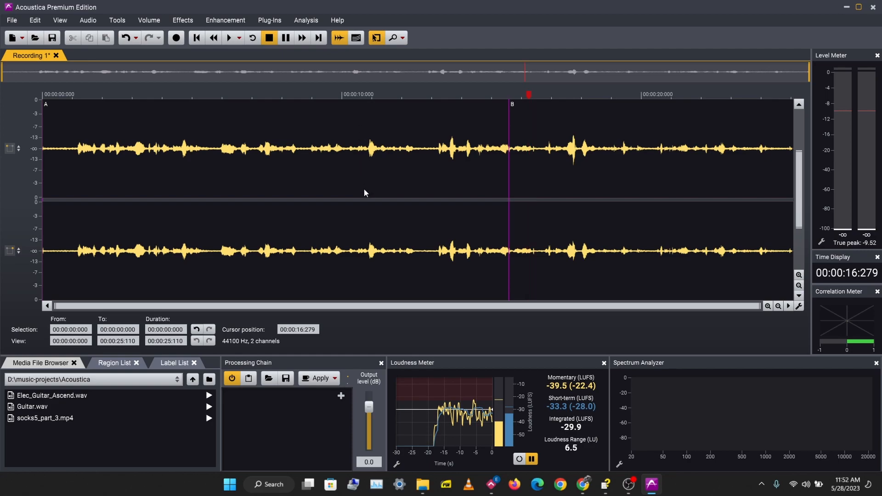
drag(274, 185, 754, 184)
click(517, 177)
Reopen the Record dialog, set pre-roll time to 5 seconds, and leave Timer settings unchanged.
click(88, 20)
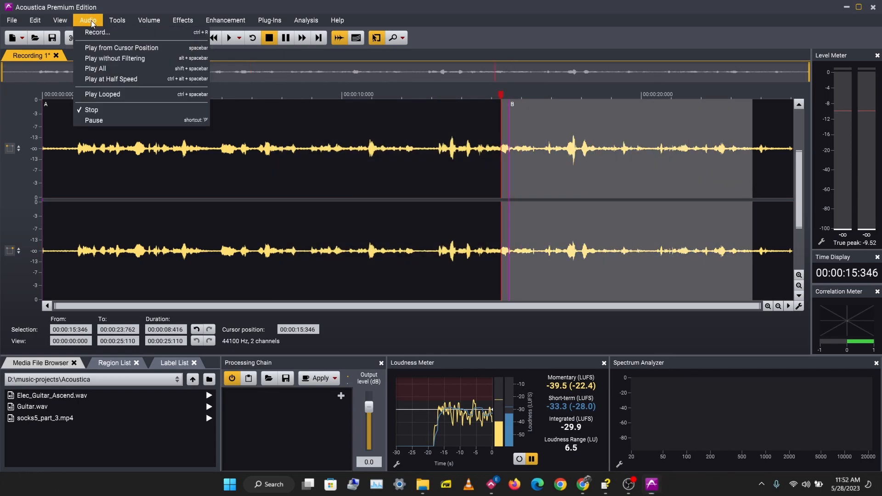
key(Escape)
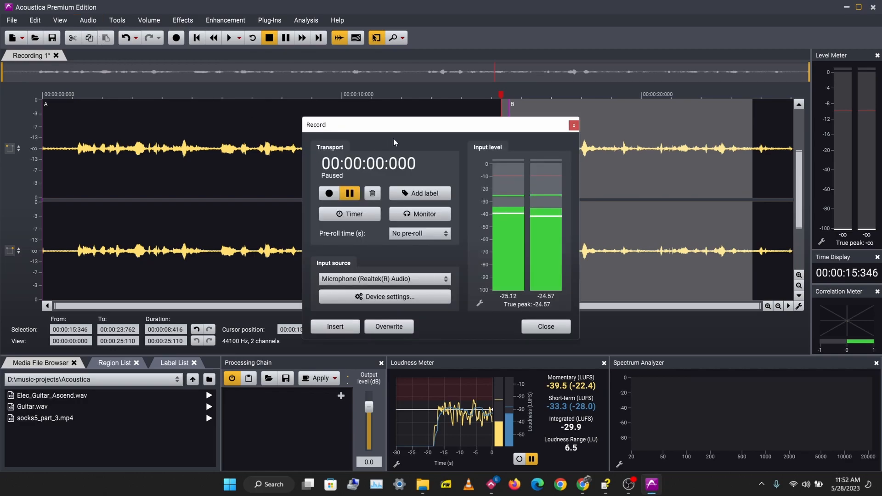
drag(415, 130, 233, 97)
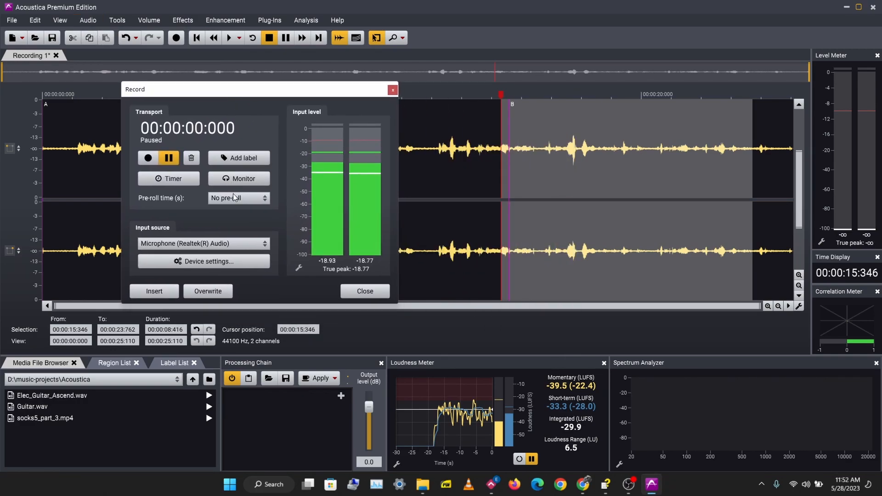
click(261, 199)
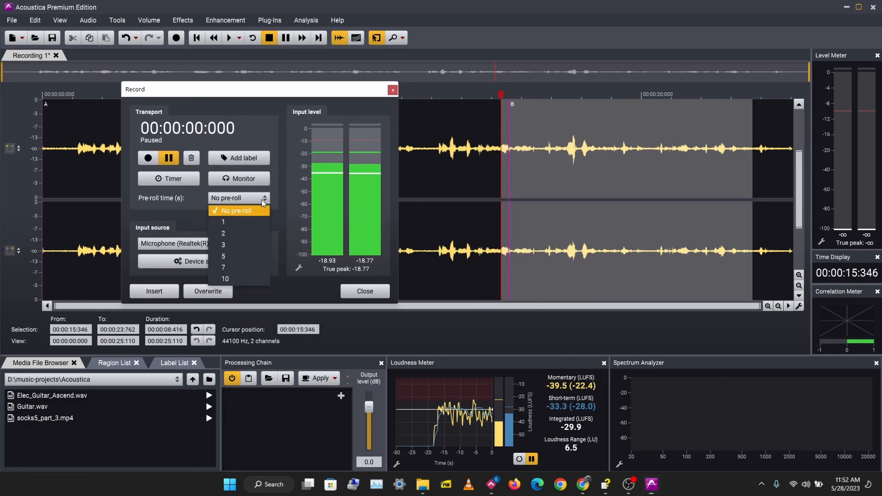
click(238, 256)
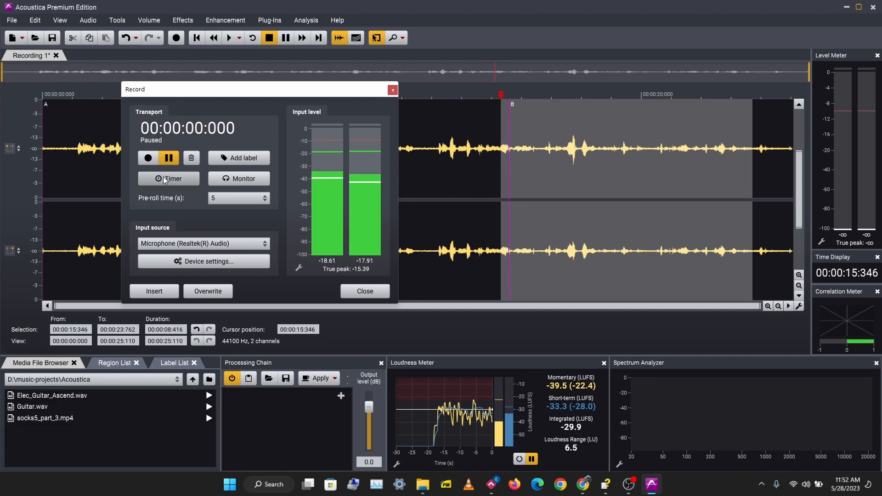
click(179, 181)
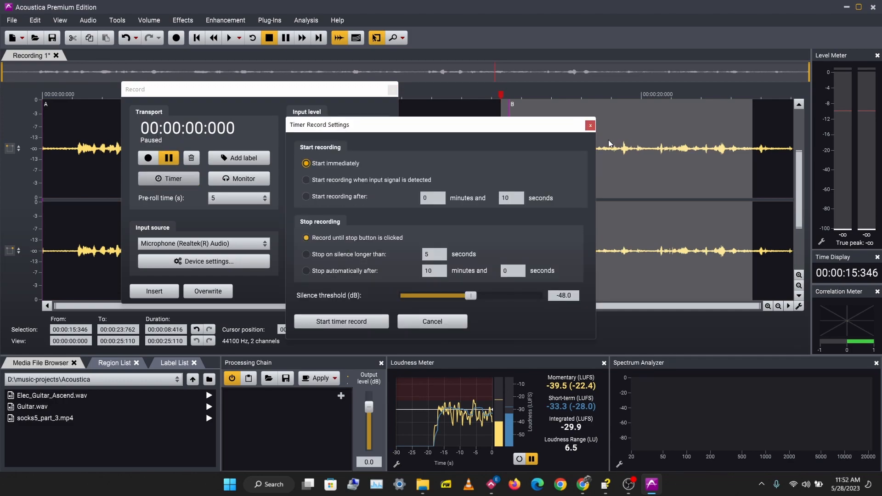
click(590, 126)
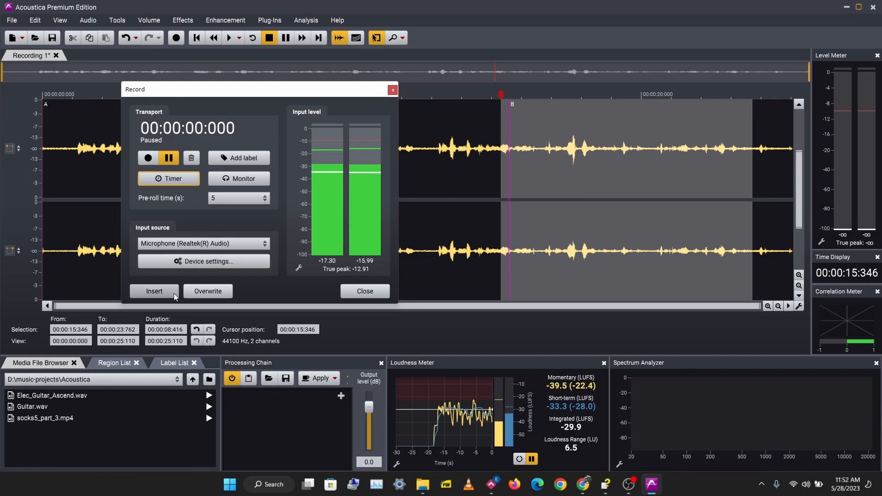
Record a take paused at 12.59 s, overwrite the selection cropped to fit, and play from 12.4 s.
click(153, 158)
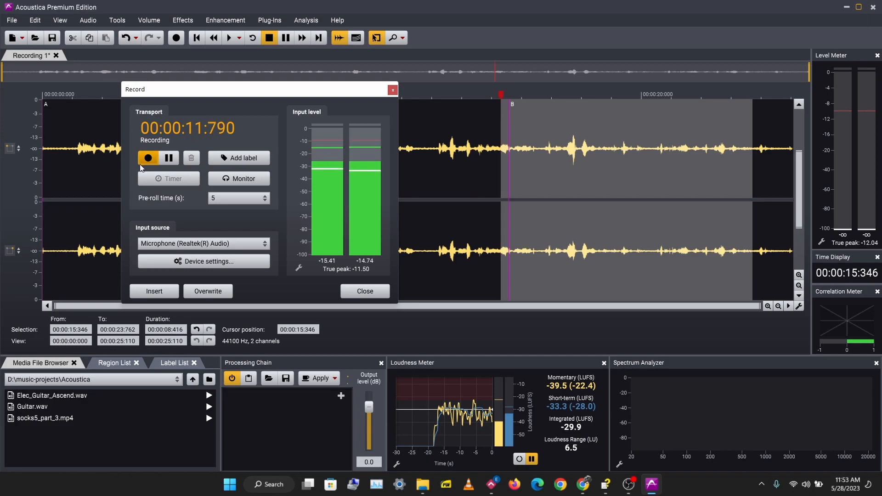
click(164, 158)
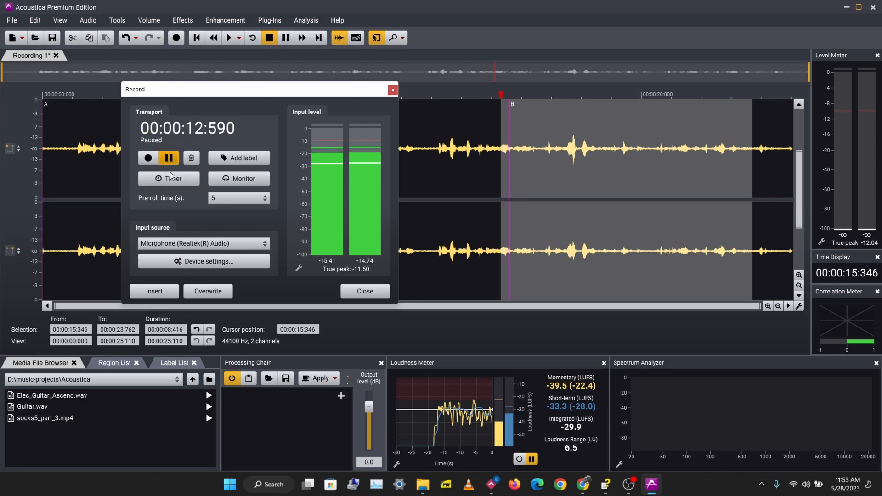
click(213, 292)
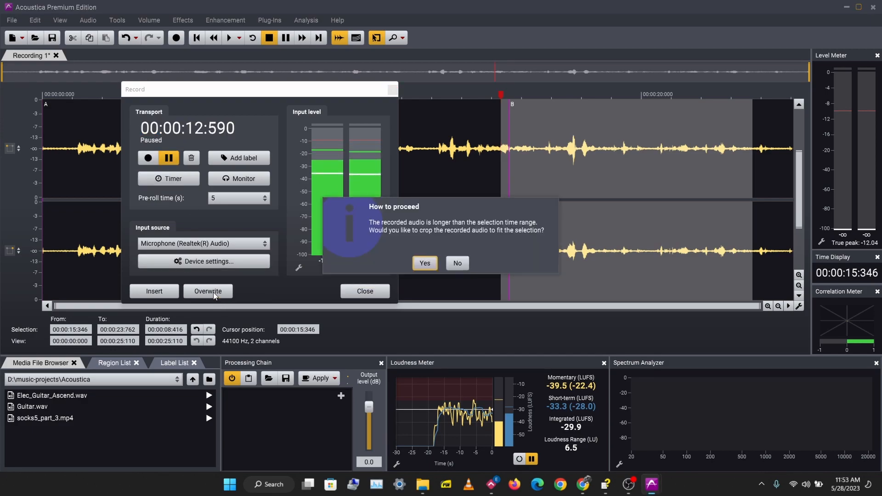
click(426, 263)
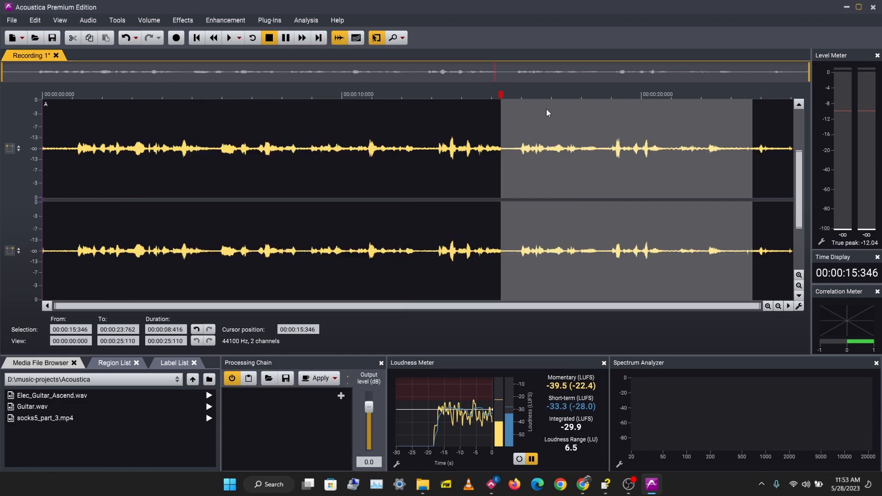
click(415, 158)
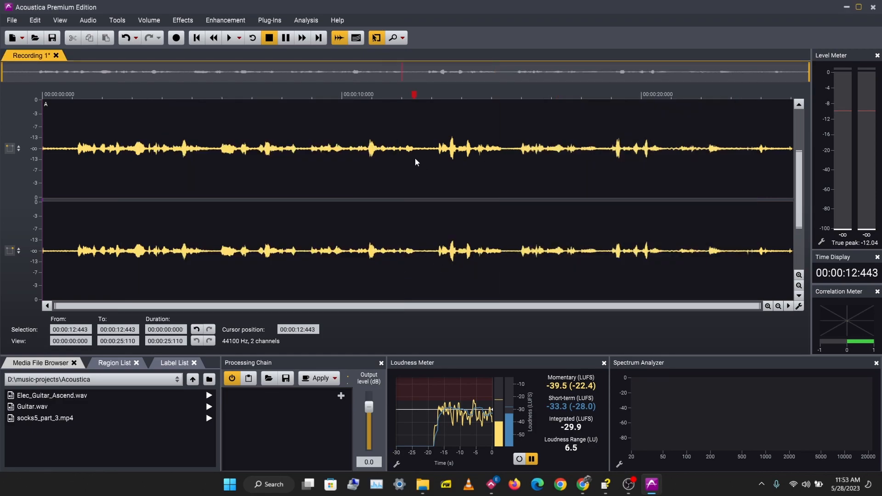
key(space)
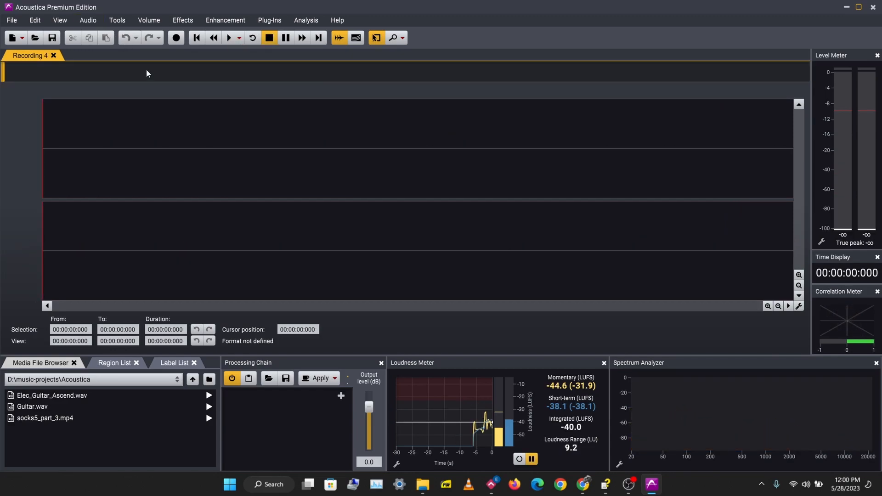
In Recording 4's Record dialog, set Timer auto-stop to 0 minutes 10 seconds and start the timed recording.
click(174, 38)
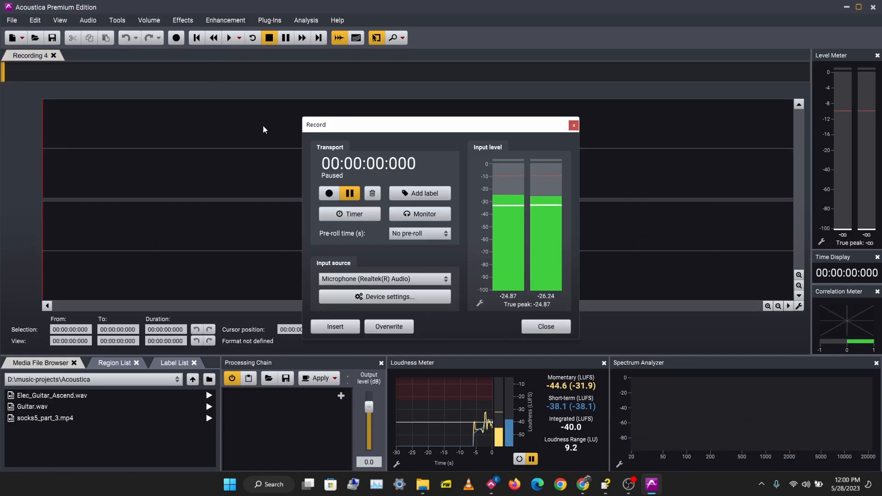
click(358, 221)
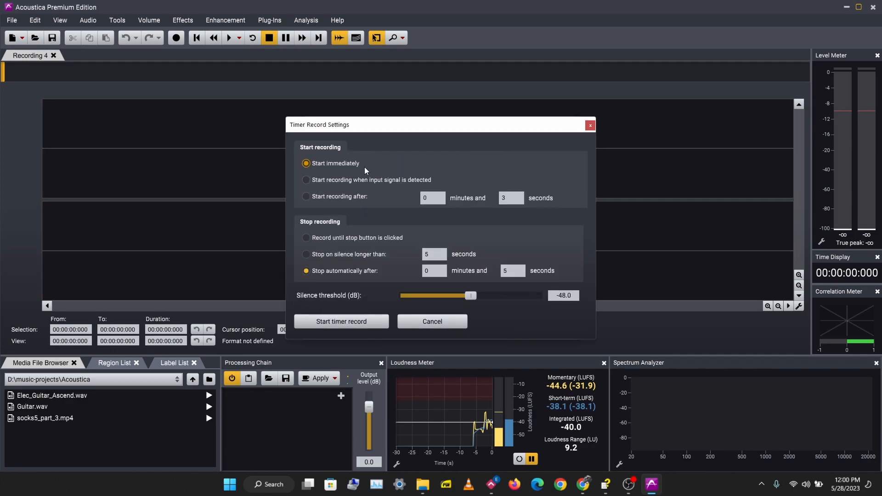
click(503, 270)
text(10)
click(355, 324)
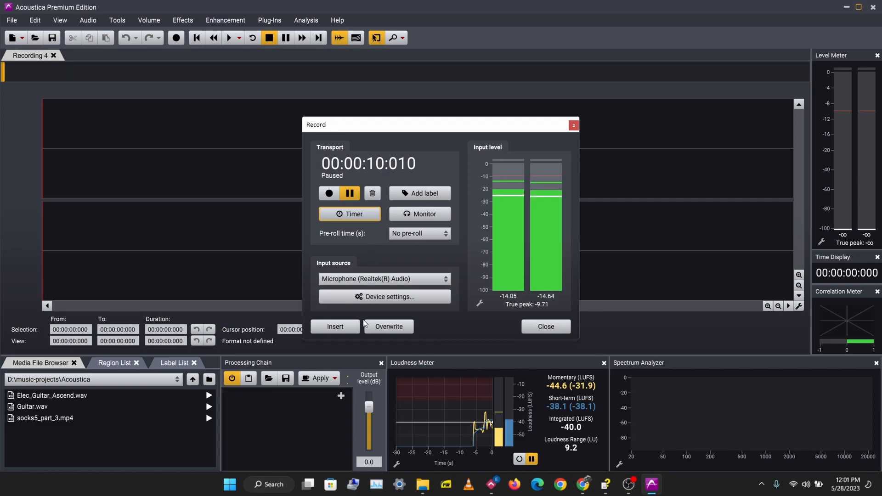
Insert the 10.010-second timed take into Recording 4 and play it back.
click(349, 329)
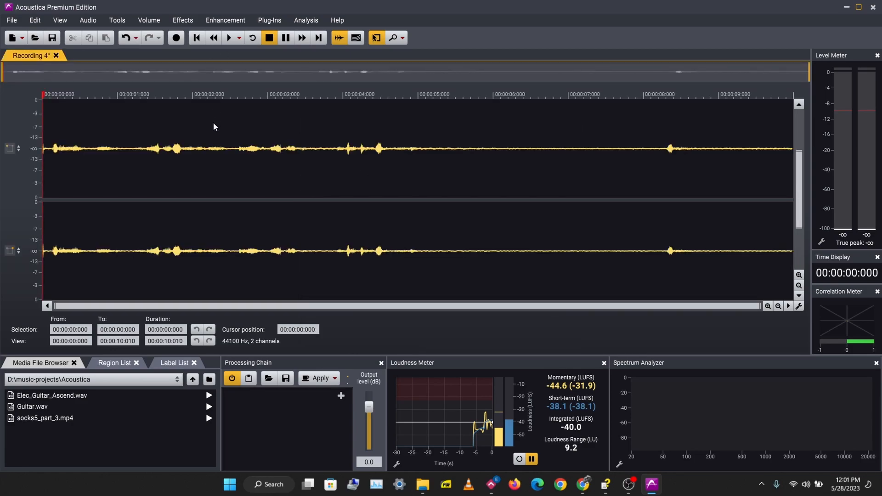
key(space)
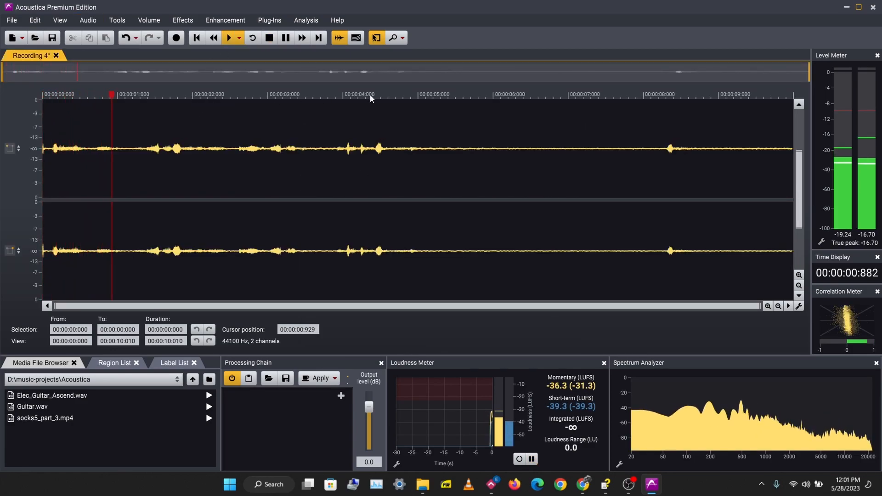